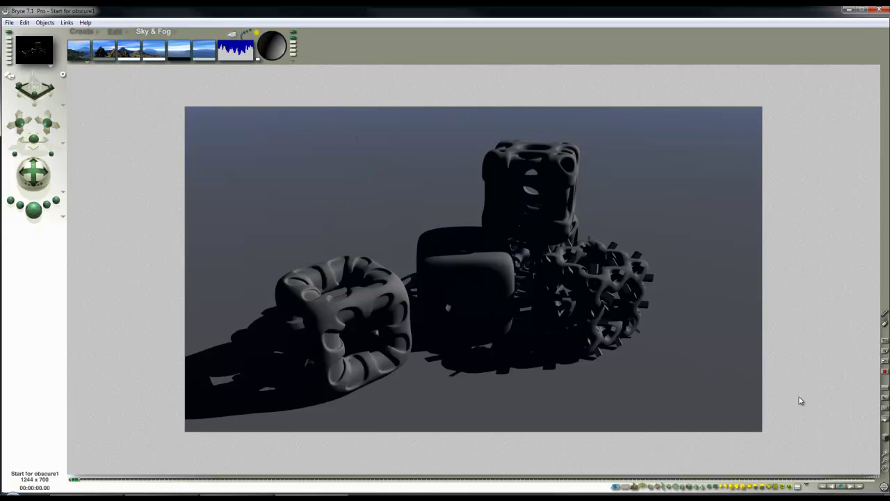
# Give the objects of the Default Family a material with a Reflection value of 15
pyautogui.click(798, 490)
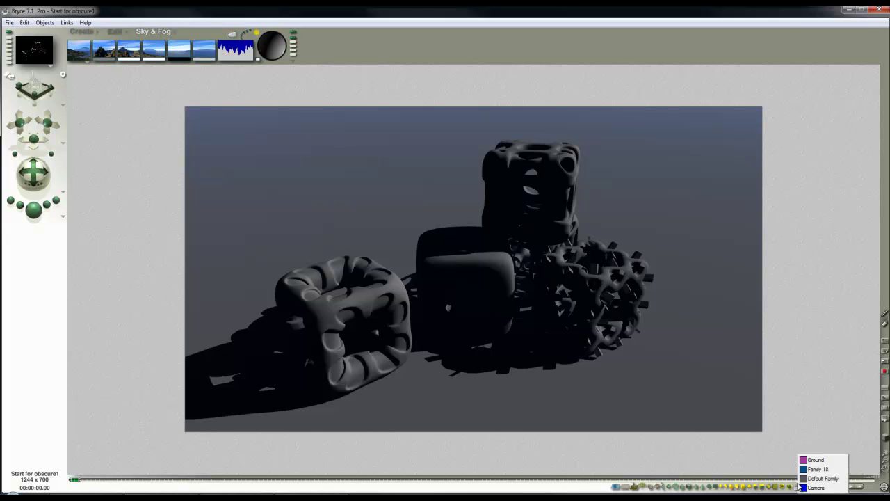
pyautogui.click(821, 474)
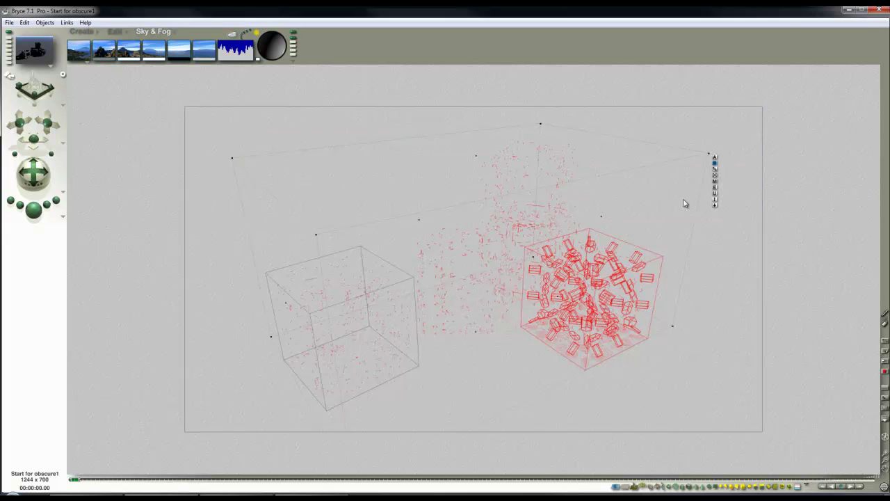
pyautogui.click(716, 183)
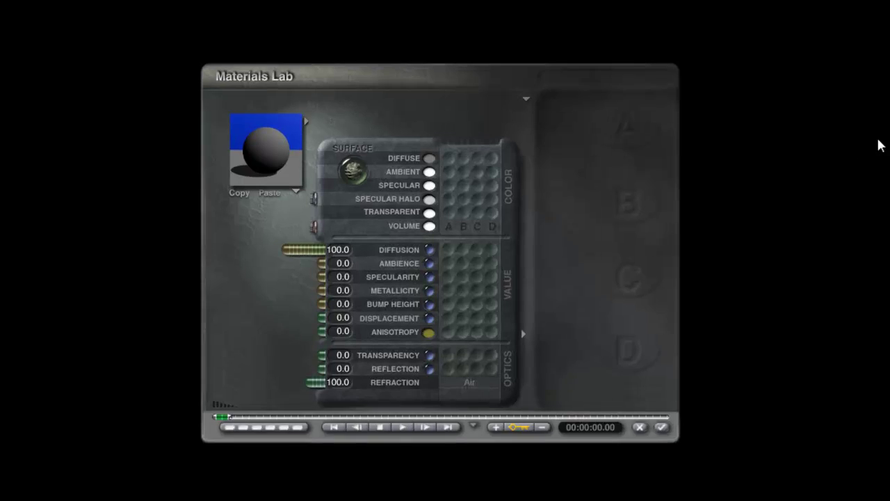
pyautogui.write('15')
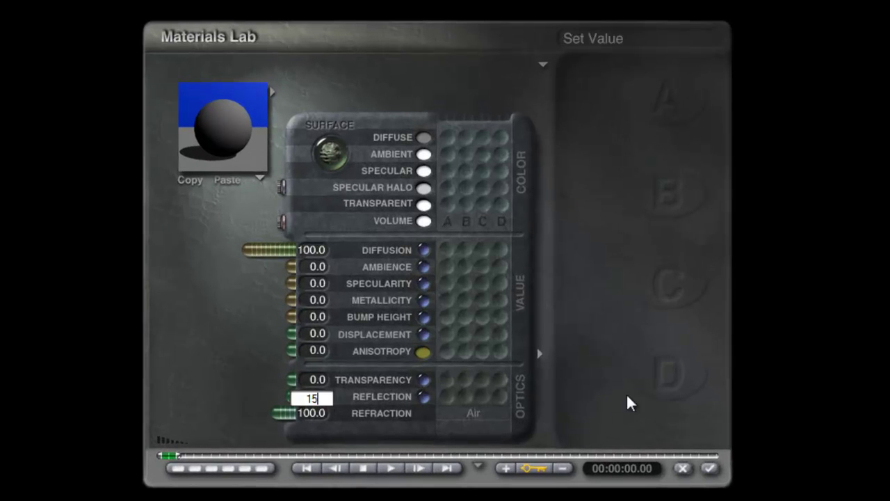
pyautogui.press('Return')
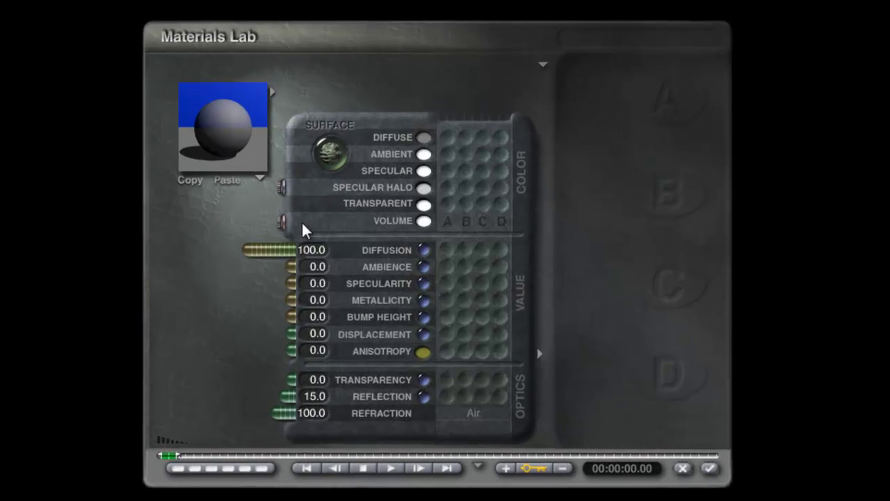
pyautogui.click(709, 468)
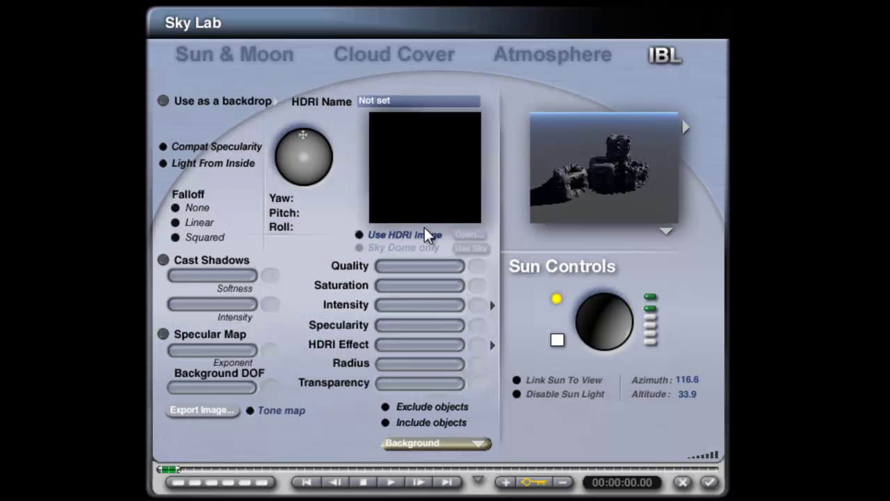
# Enable an HDRI image for the sky's image-based lighting and load Treppenhalle2_1280.hdr
pyautogui.click(359, 234)
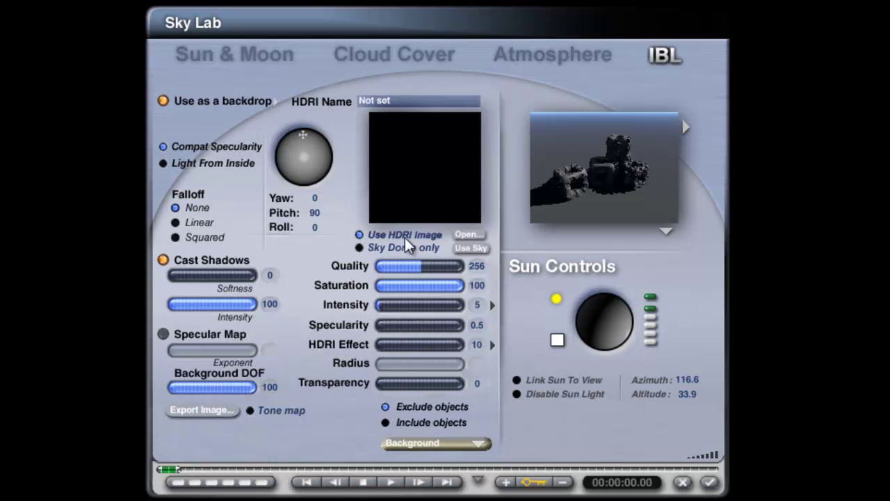
pyautogui.click(468, 234)
pyautogui.click(331, 317)
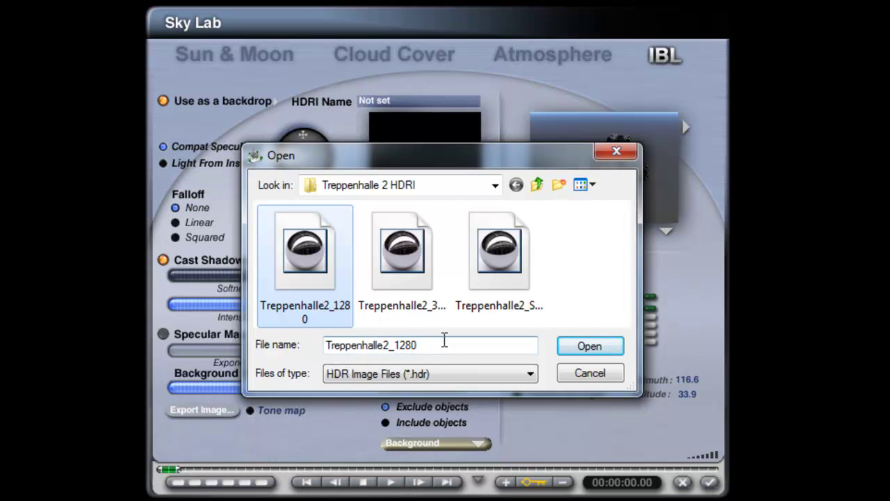
pyautogui.click(587, 346)
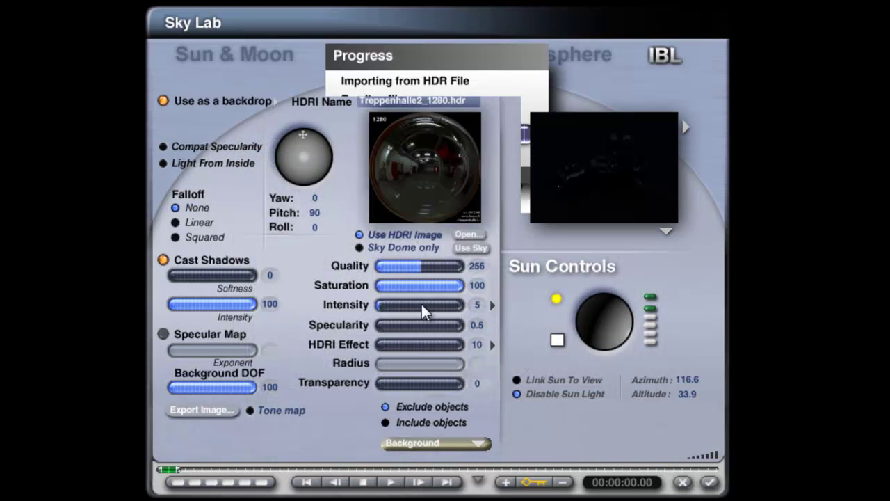
# Set the HDRI light's Intensity to 55 and its Quality to 16
pyautogui.click(477, 305)
pyautogui.write('55')
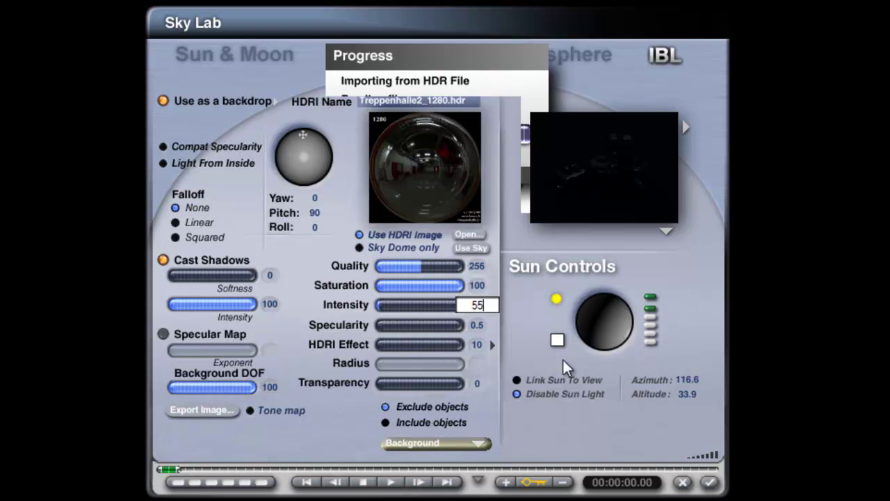
pyautogui.press('Return')
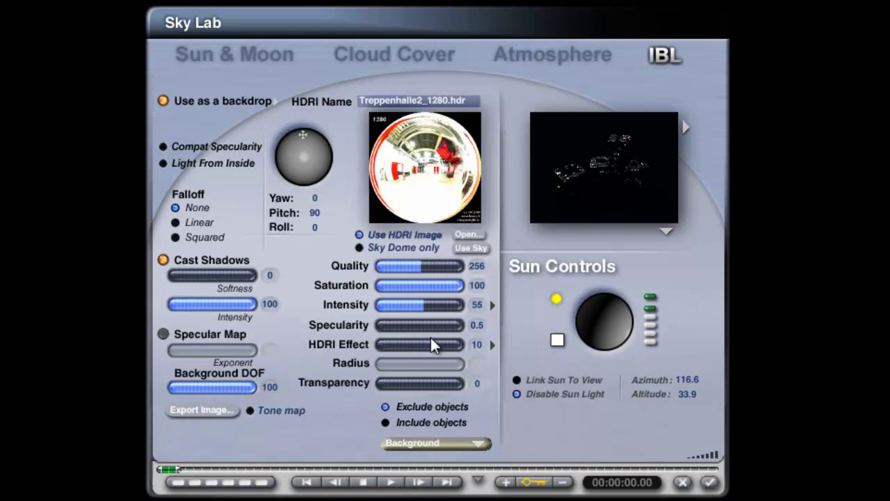
pyautogui.moveTo(407, 269); pyautogui.dragTo(379, 268)
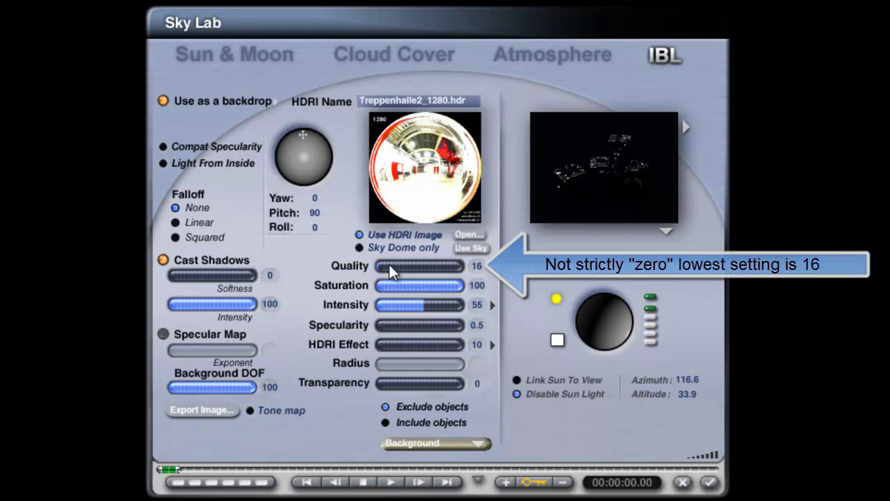
# Apply the HDRI intensity to the light source and set its Specularity to 0
pyautogui.click(493, 306)
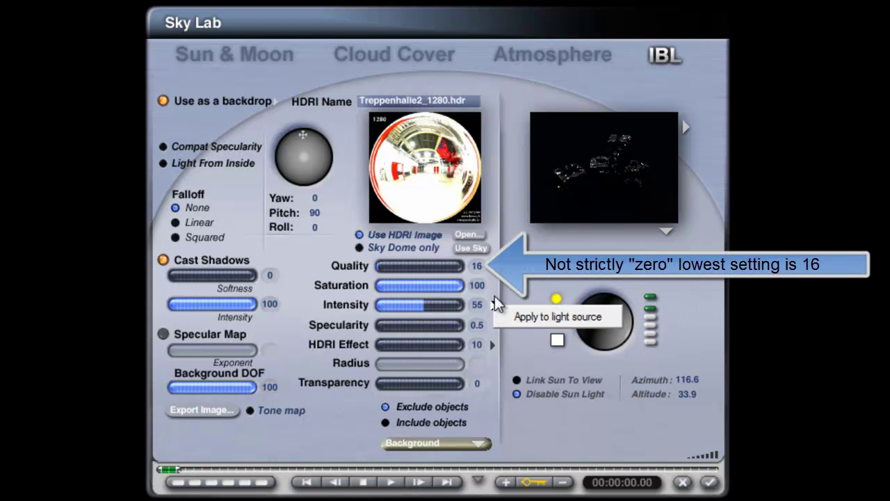
pyautogui.click(537, 314)
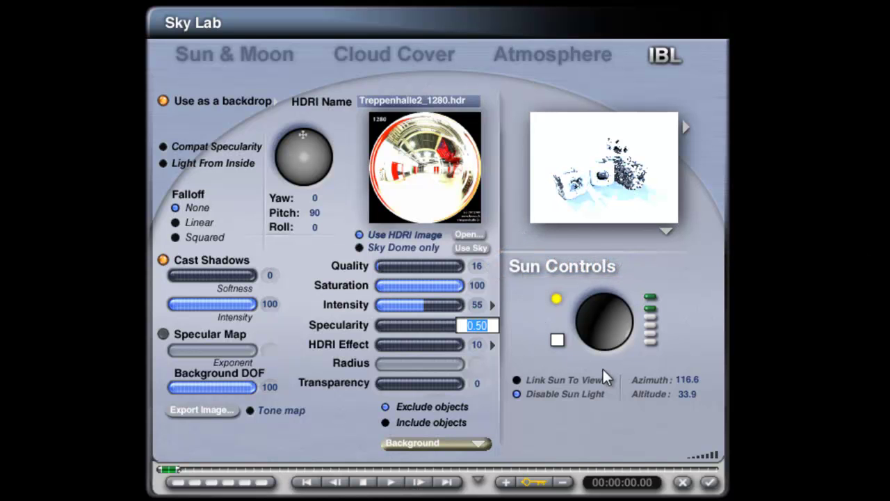
pyautogui.write('0')
pyautogui.press('Return')
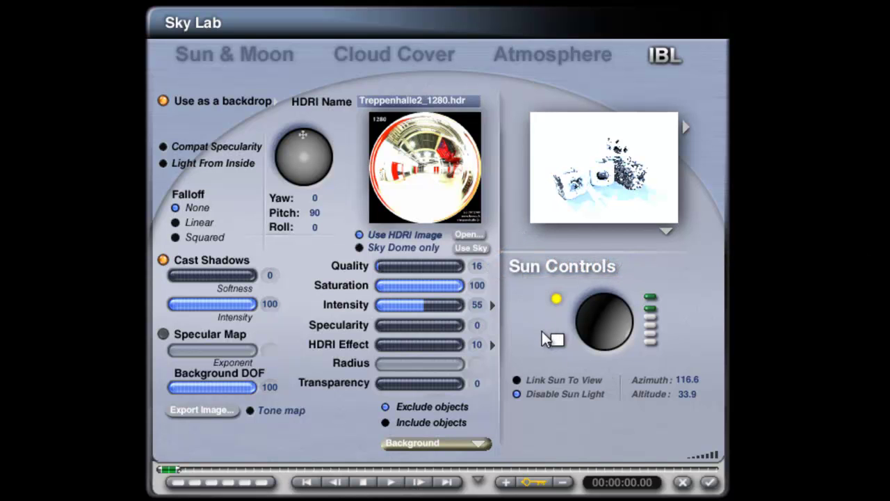
# Turn off True ambience optimization for the HDRI Effect, leaving Ignore tone mapping enabled
pyautogui.click(493, 345)
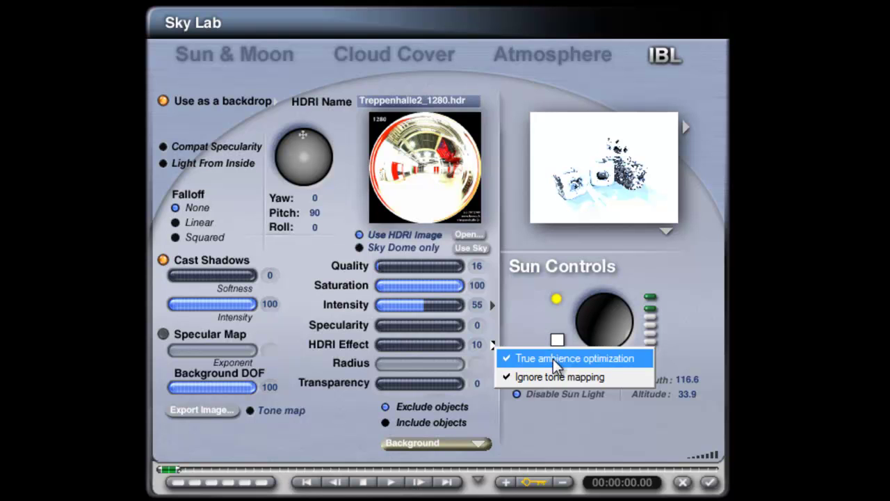
pyautogui.click(553, 358)
pyautogui.click(495, 338)
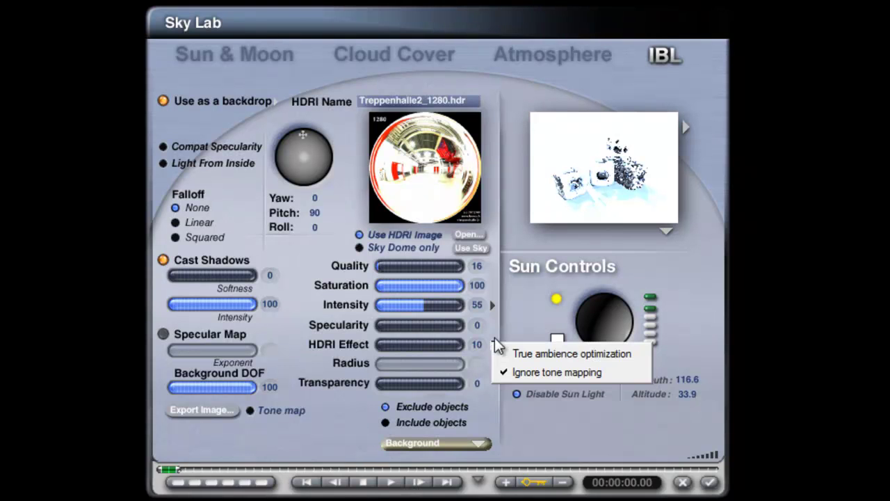
pyautogui.click(522, 303)
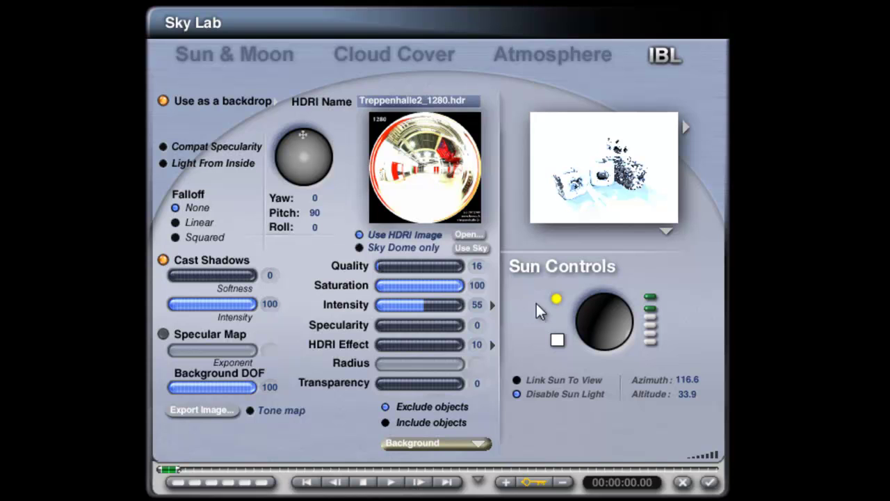
# Set the HDRI backdrop to Add to sky and make the HDRI light shine from inside without casting shadows
pyautogui.click(275, 101)
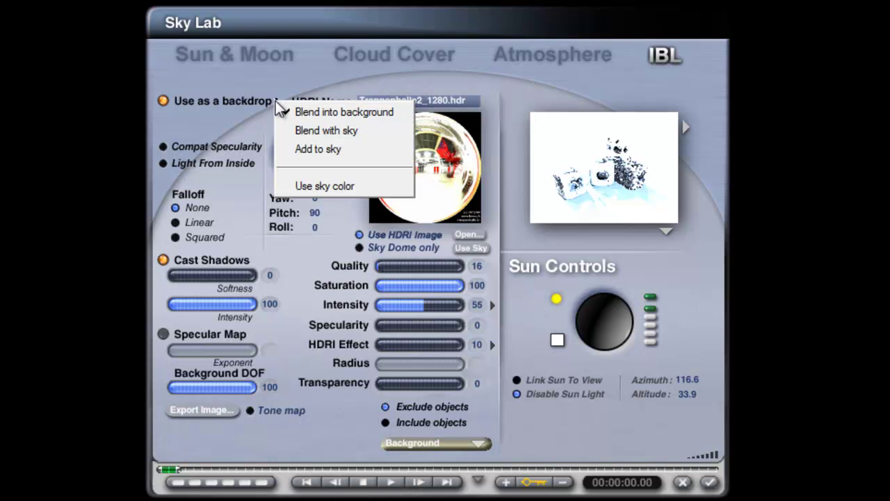
pyautogui.click(320, 150)
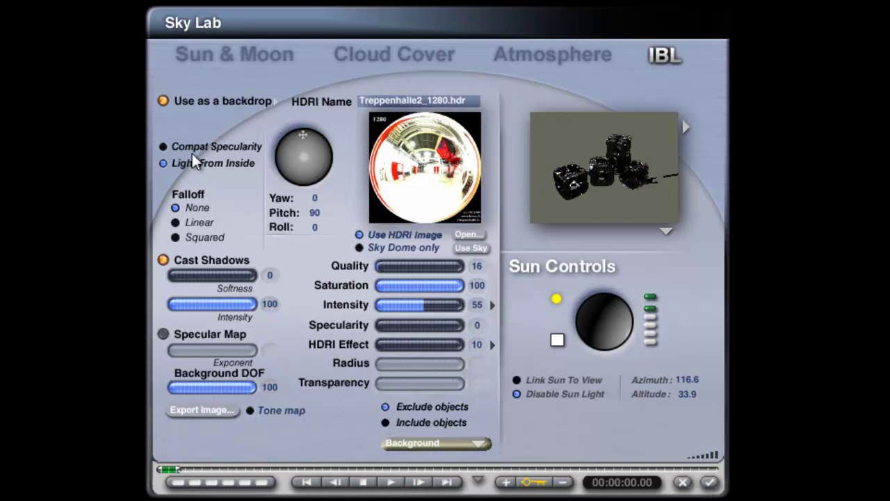
pyautogui.click(162, 257)
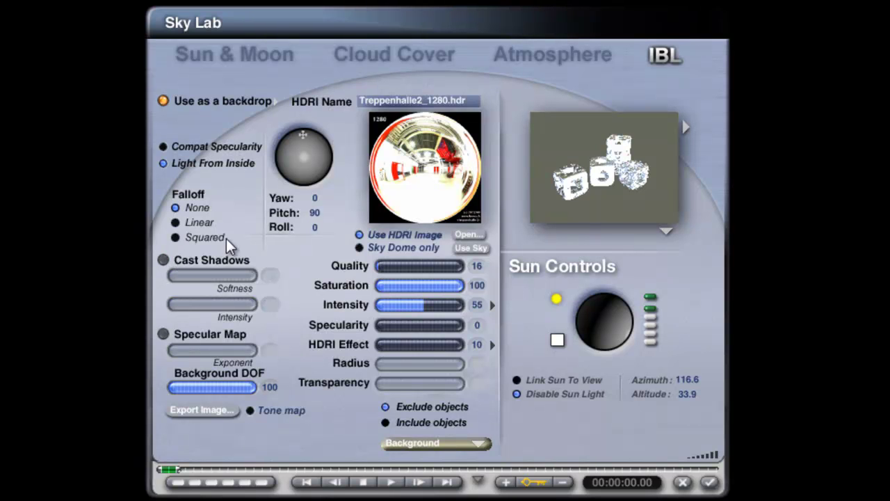
# Restrict the HDRI light to included objects with only Background in the list, and accept the sky settings
pyautogui.click(386, 422)
pyautogui.click(478, 443)
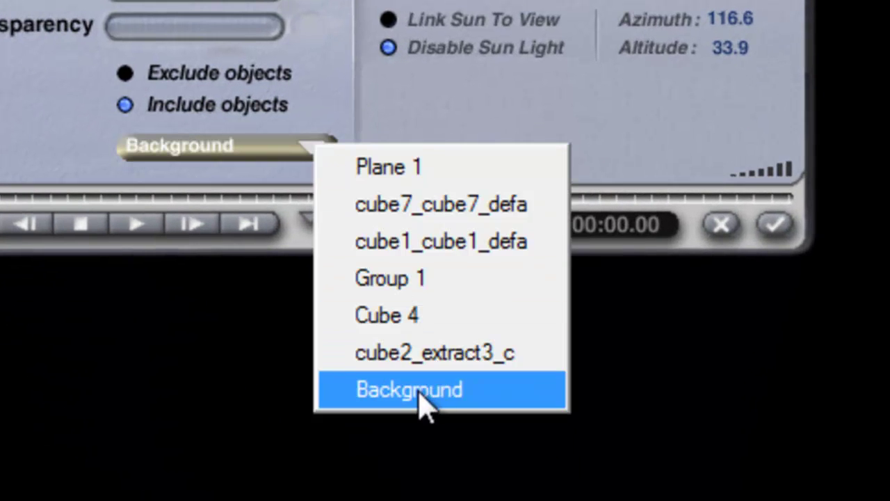
pyautogui.click(419, 394)
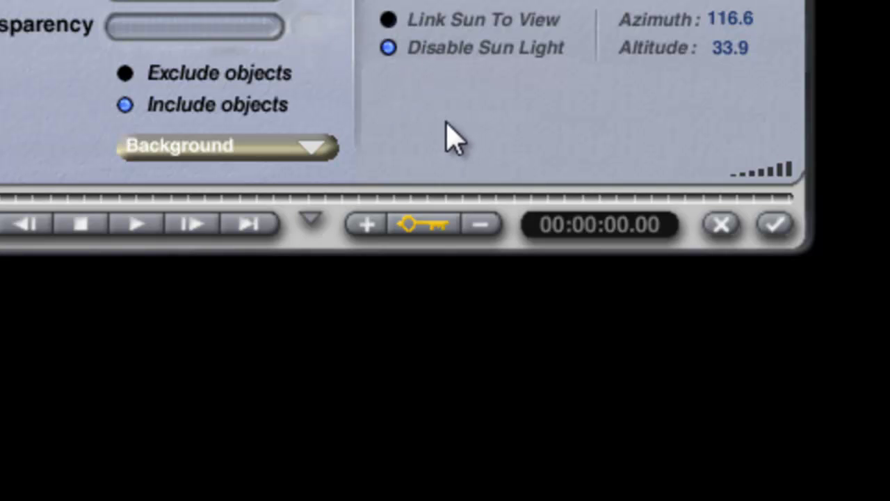
pyautogui.click(777, 225)
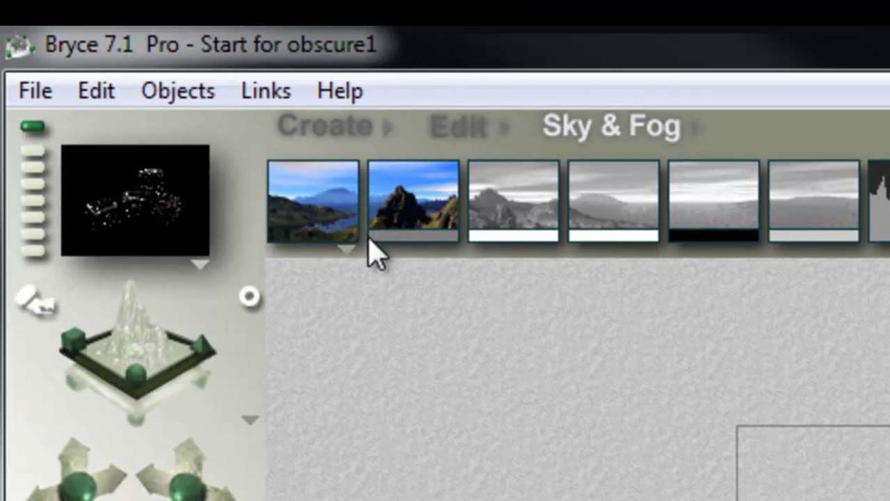
# Switch the sky mode to Atmosphere Off and set the background colour to black
pyautogui.click(347, 258)
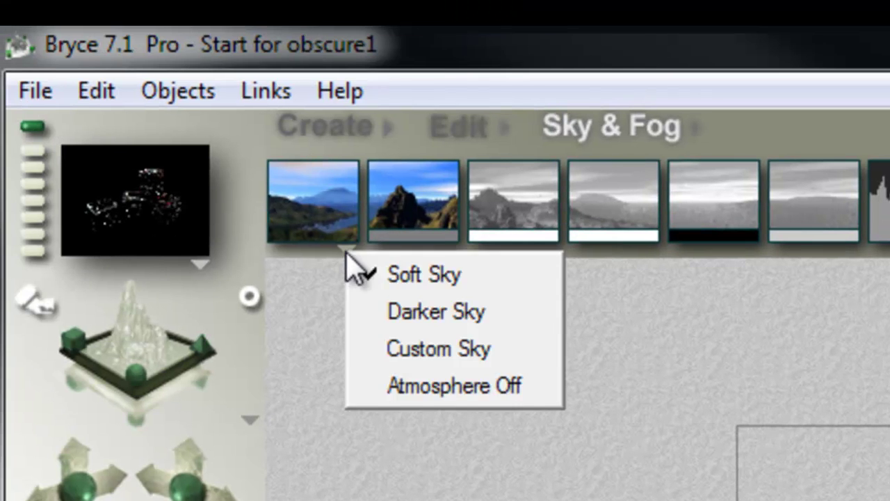
pyautogui.click(453, 386)
pyautogui.moveTo(340, 235); pyautogui.dragTo(695, 240)
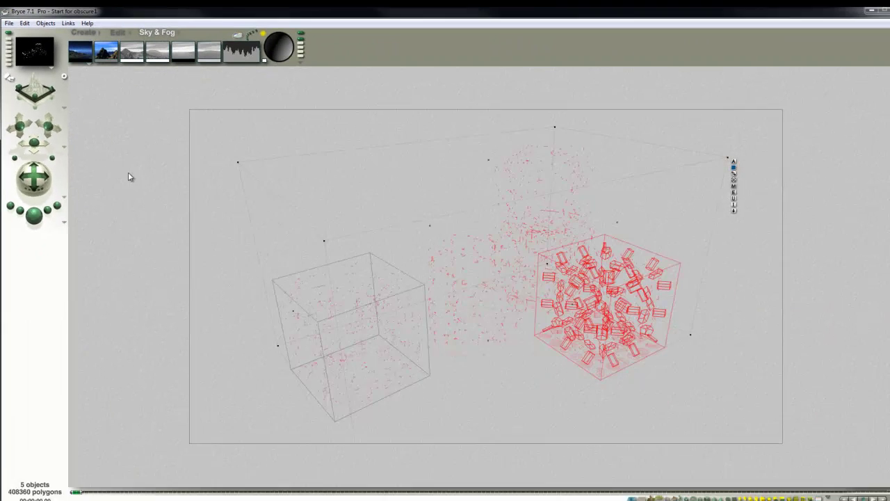
# Render the scene and enable the True Ambience premium effect in the render options
pyautogui.click(34, 214)
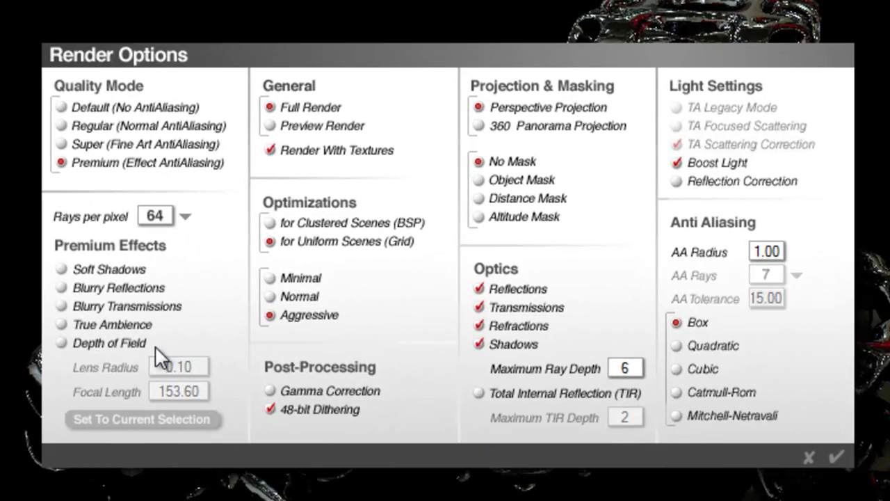
pyautogui.click(63, 324)
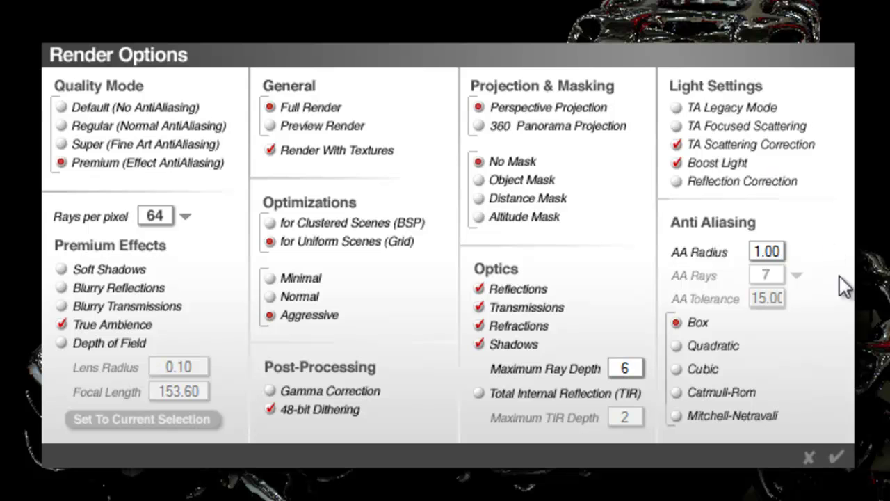
pyautogui.write('4')
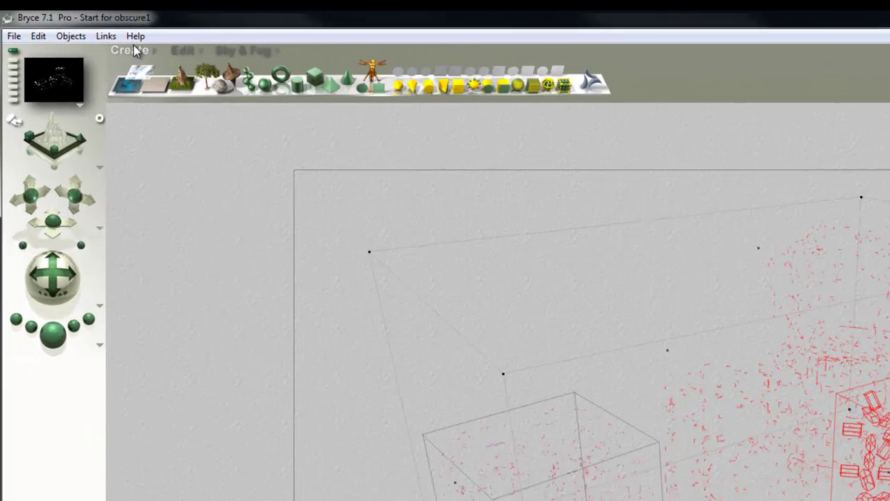
# Add a radial light to the scene and enable True Ambience Optimization and Use Gel for it
pyautogui.click(400, 85)
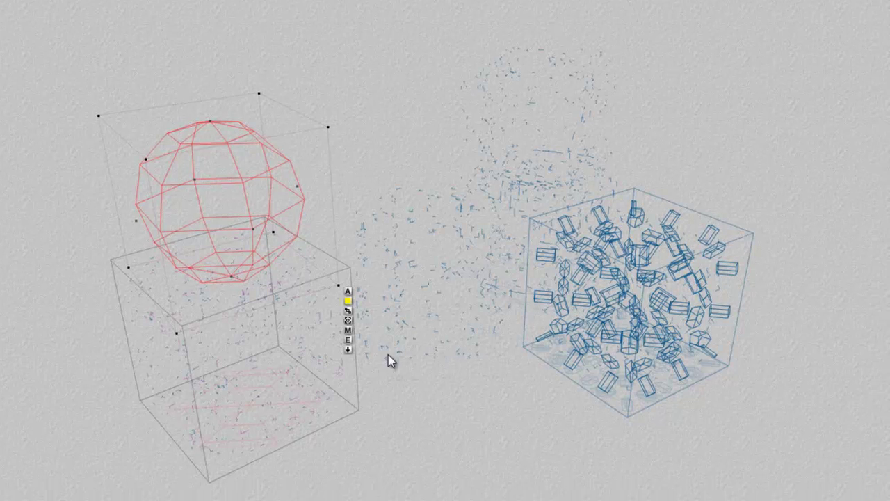
pyautogui.click(665, 488)
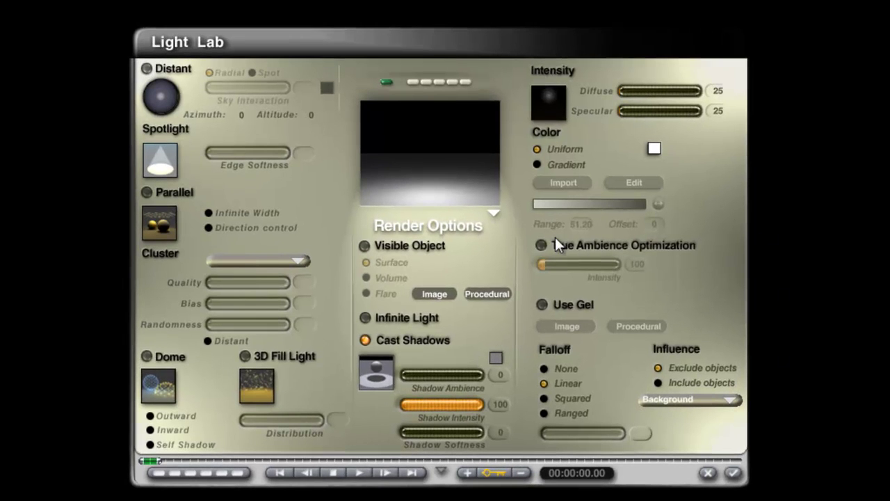
pyautogui.click(523, 233)
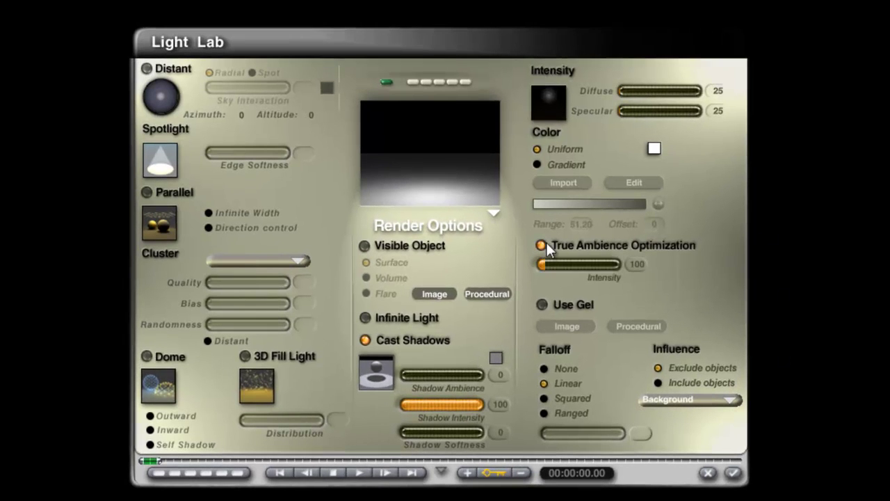
pyautogui.click(542, 305)
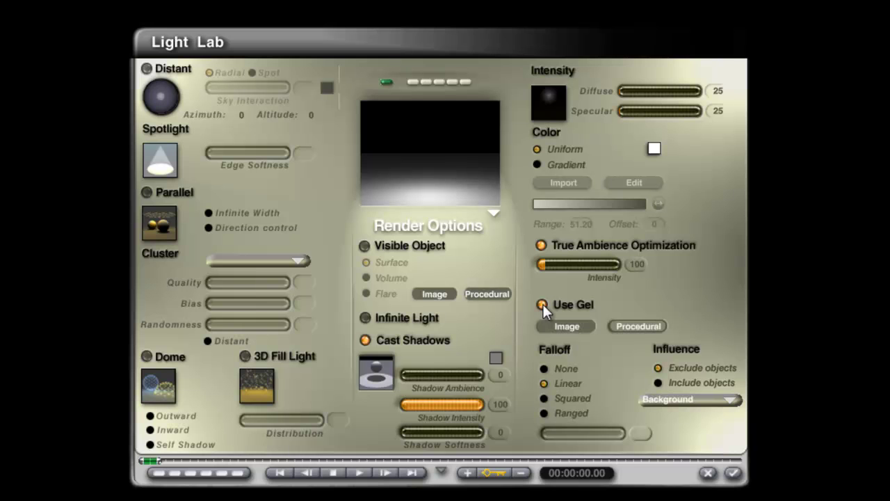
# Restrict the radial light's influence to included objects with only Background in the list
pyautogui.click(658, 383)
pyautogui.click(685, 399)
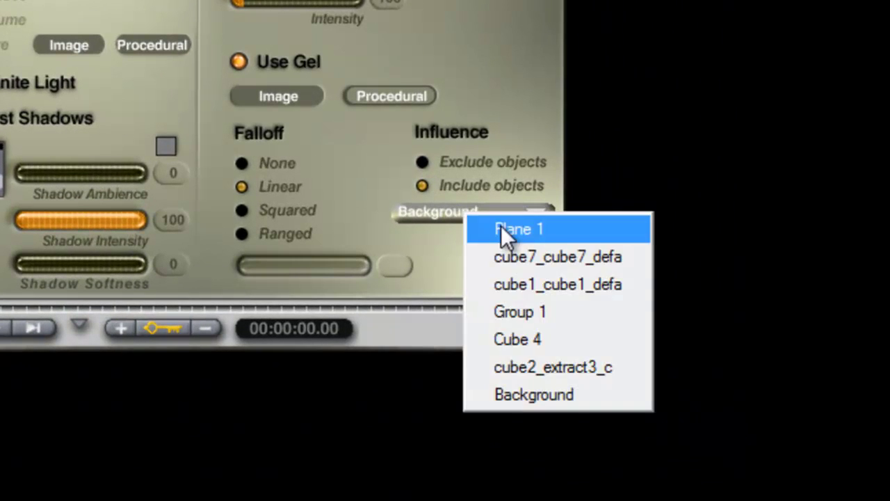
pyautogui.click(547, 393)
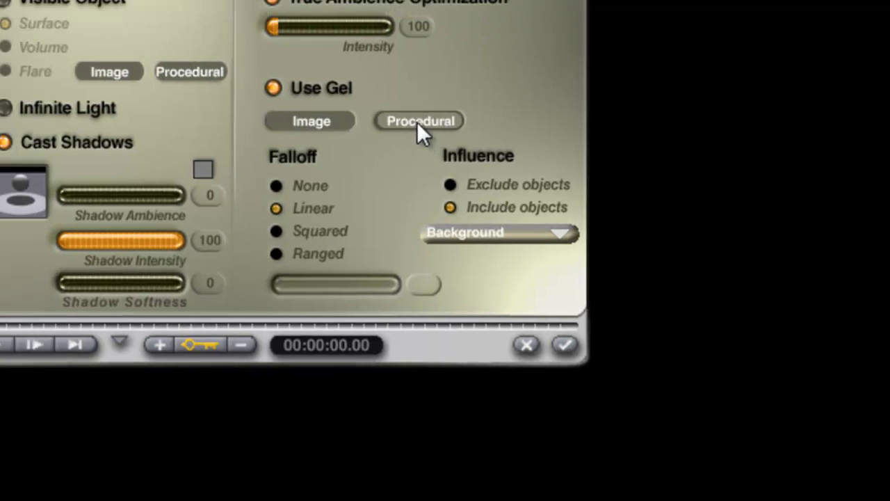
# Reset the radial light's procedural gel to the default material and accept the light settings
pyautogui.click(393, 97)
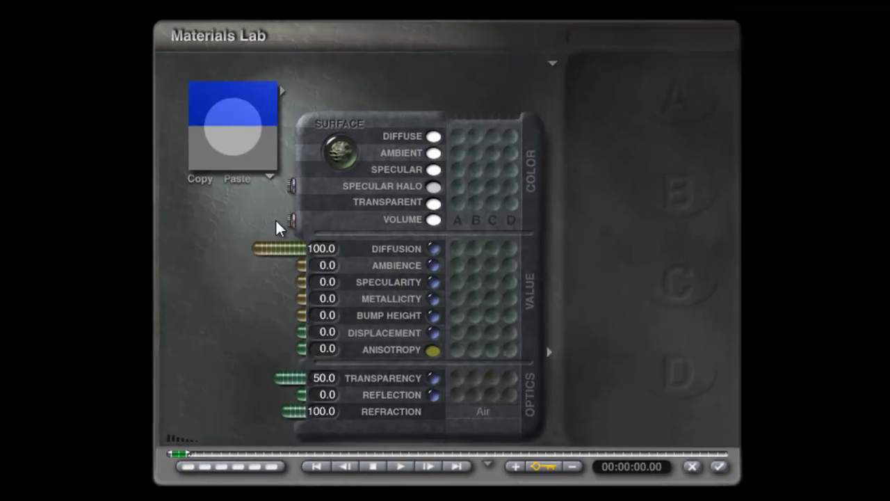
pyautogui.click(292, 221)
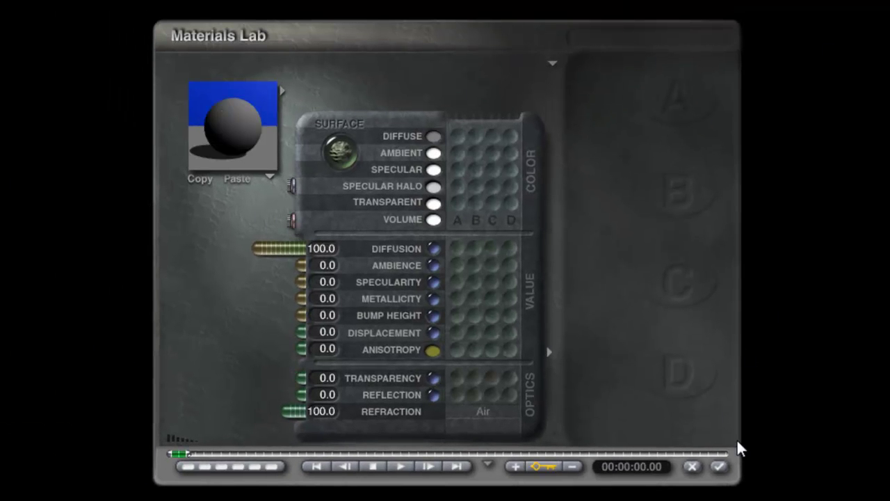
pyautogui.click(720, 467)
pyautogui.click(758, 480)
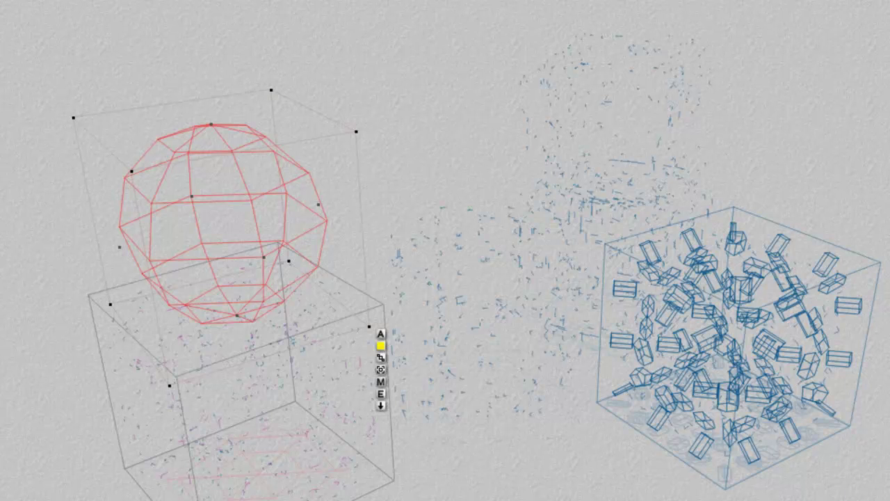
# Rename the radial light as Background in its object attributes
pyautogui.click(380, 335)
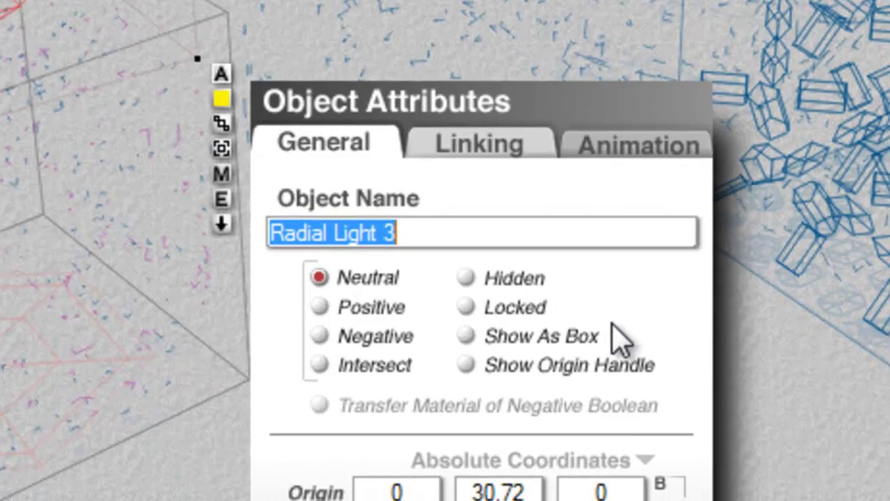
pyautogui.write('B')
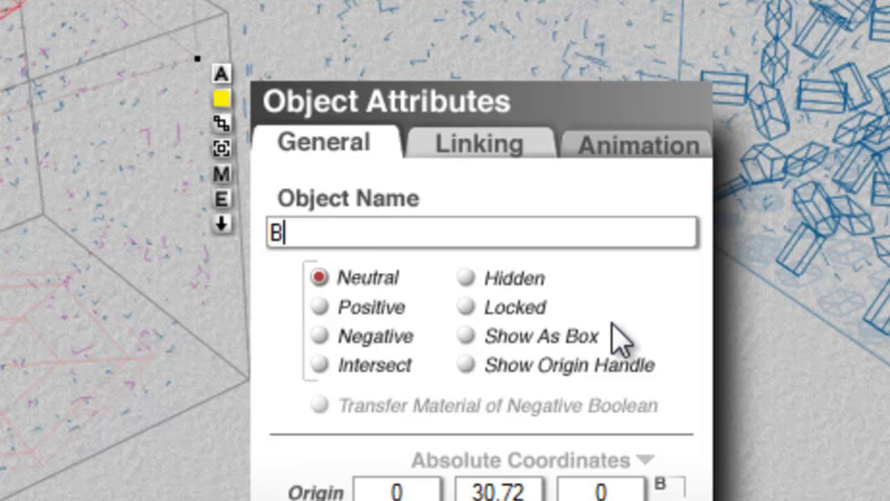
pyautogui.write('ackgor')
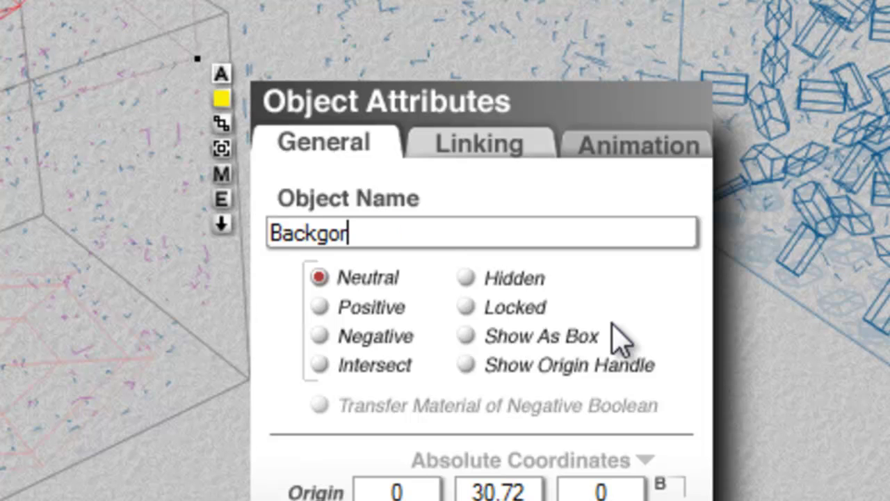
pyautogui.press('BackSpace')
pyautogui.press('BackSpace')
pyautogui.write('riou')
pyautogui.press('BackSpace')
pyautogui.press('BackSpace')
pyautogui.press('BackSpace')
pyautogui.write('ound')
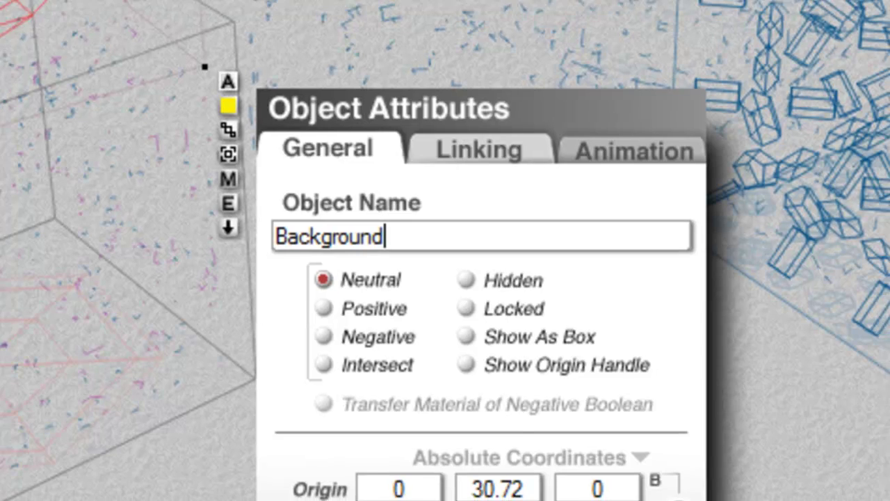
pyautogui.press('Return')
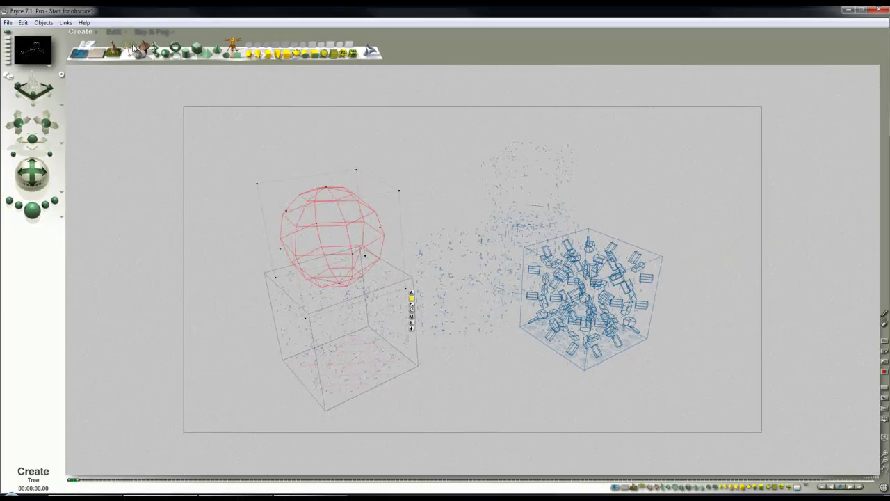
# Enlarge the Background light until it encloses the whole scene, and render the result
pyautogui.click(114, 31)
pyautogui.moveTo(110, 50)
pyautogui.mouseDown()
pyautogui.moveTo(129, 59)
pyautogui.moveTo(111, 55)
pyautogui.mouseUp()
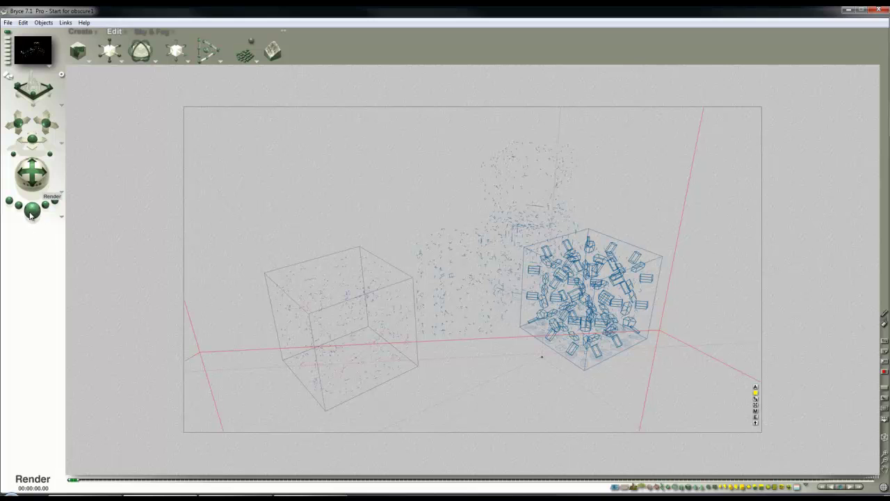
pyautogui.click(31, 212)
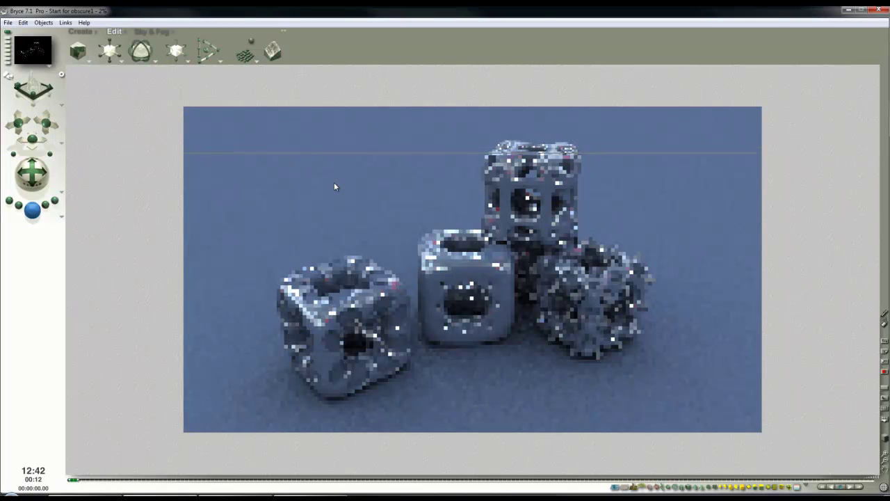
# Set the HDRI Effect to 15 in the Sky Lab's image-based lighting settings and render the scene again
pyautogui.click(156, 32)
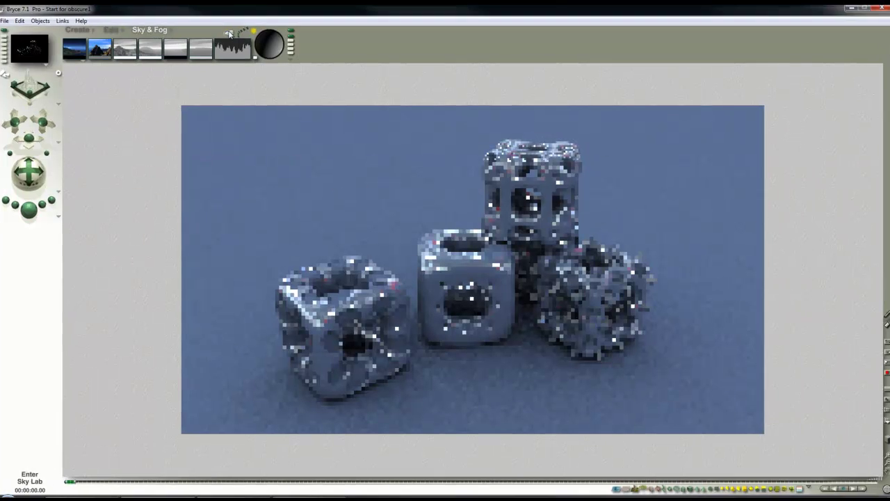
pyautogui.click(229, 34)
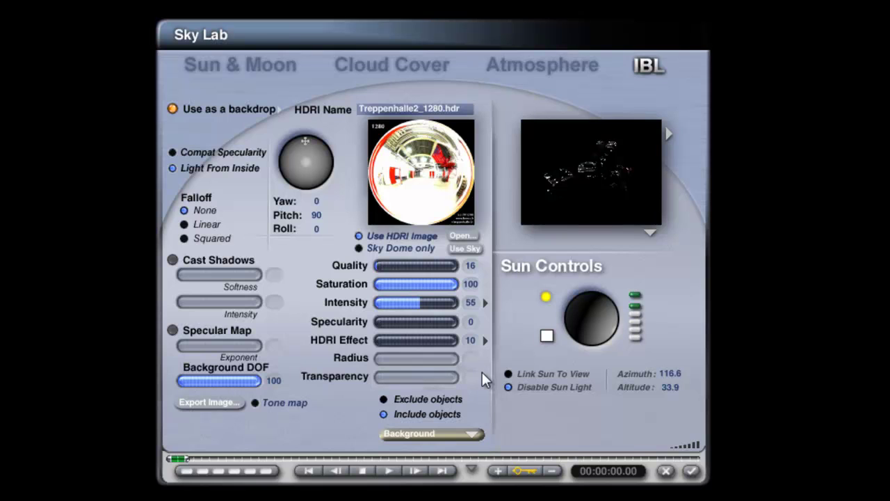
pyautogui.click(470, 340)
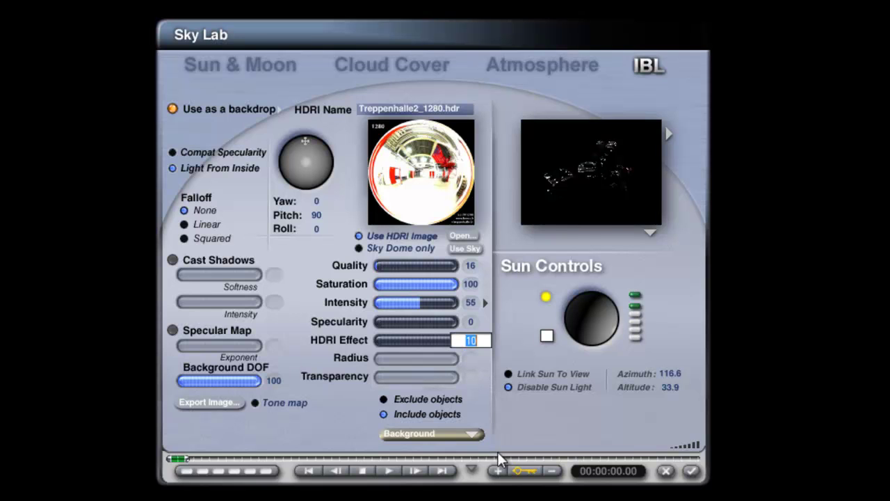
pyautogui.write('15')
pyautogui.press('Return')
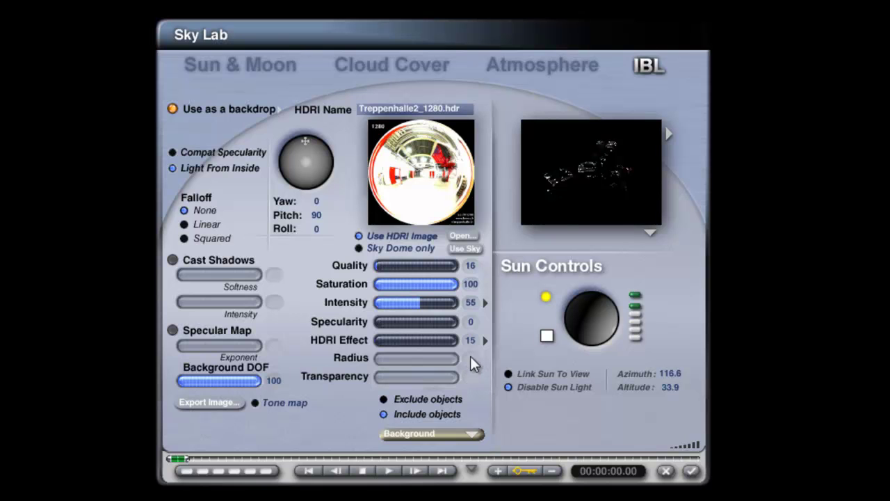
pyautogui.click(690, 471)
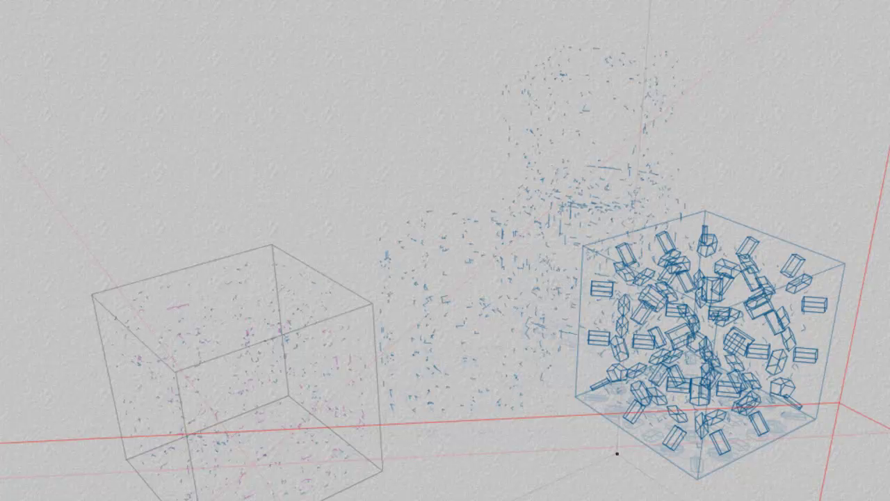
pyautogui.hotkey('ctrl', 'r')
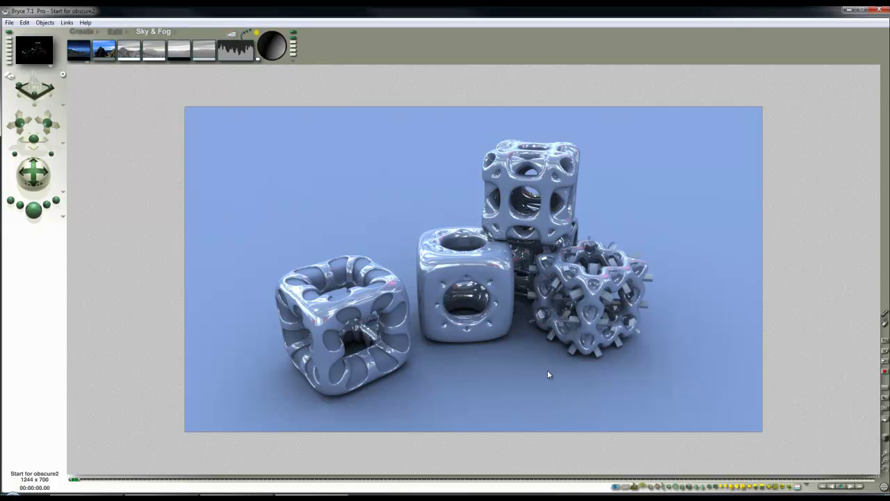
# Review the render options and the available rays per pixel, keeping 64
pyautogui.click(63, 217)
pyautogui.click(80, 267)
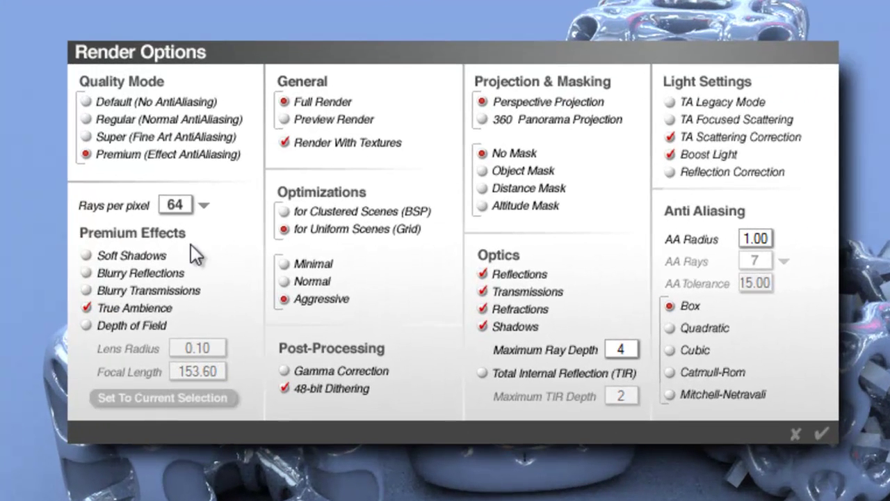
pyautogui.click(202, 205)
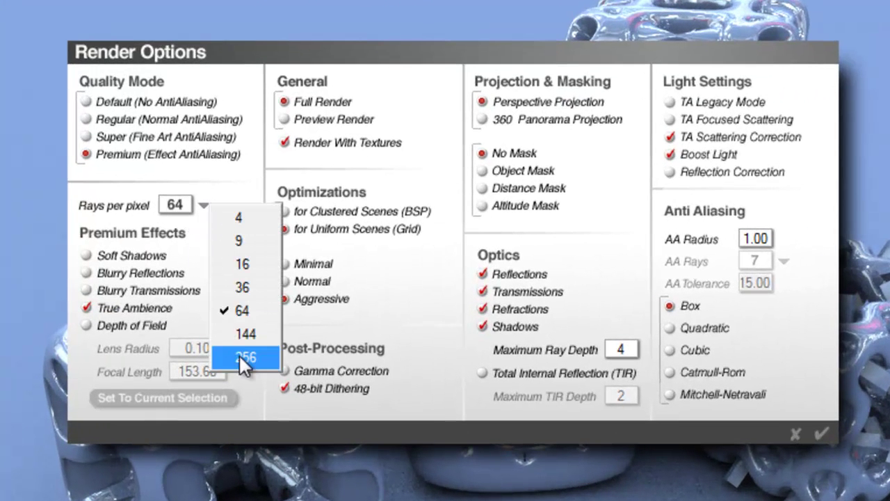
pyautogui.click(245, 317)
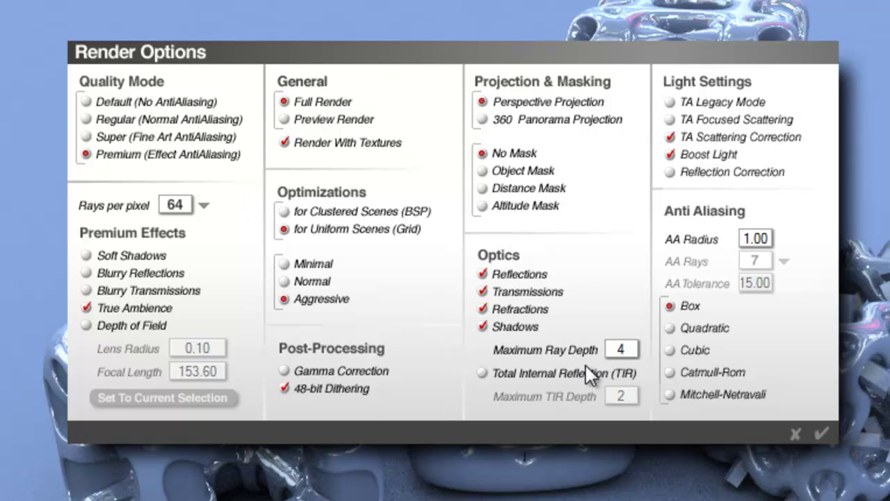
pyautogui.click(203, 206)
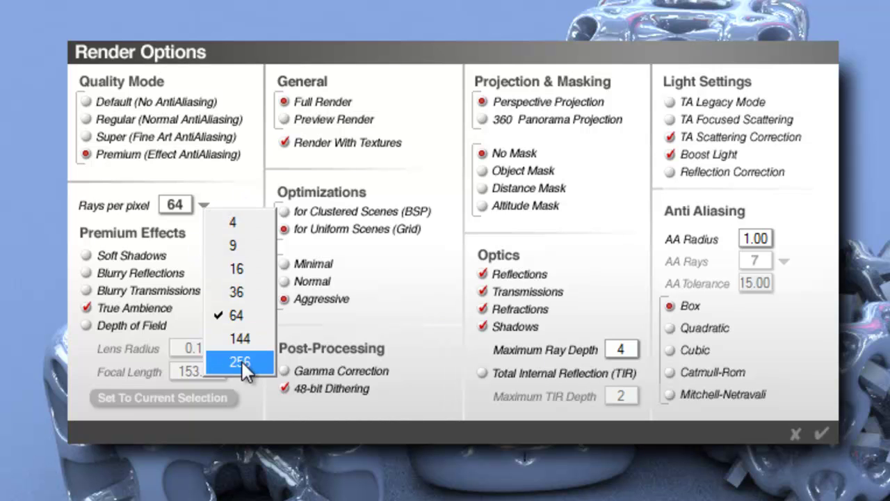
pyautogui.click(244, 312)
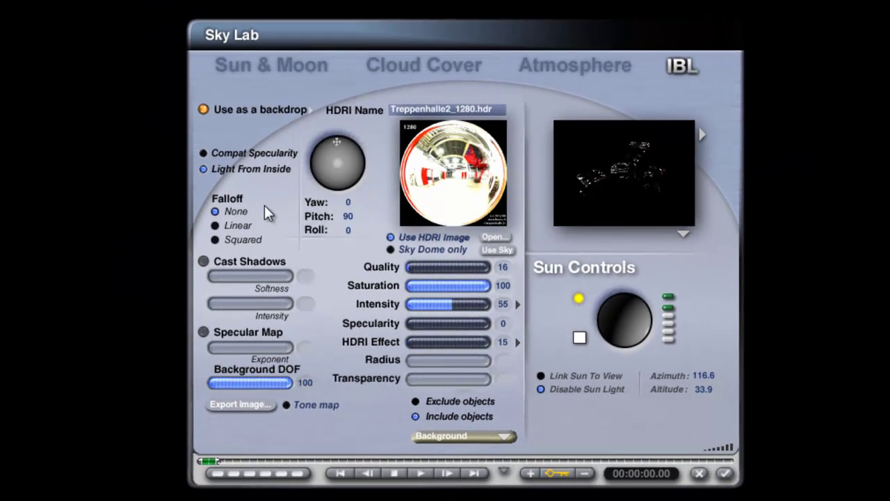
# Review the image-based lighting settings: backdrop mode, Intensity and HDRI Effect options, and the list of included objects
pyautogui.click(310, 111)
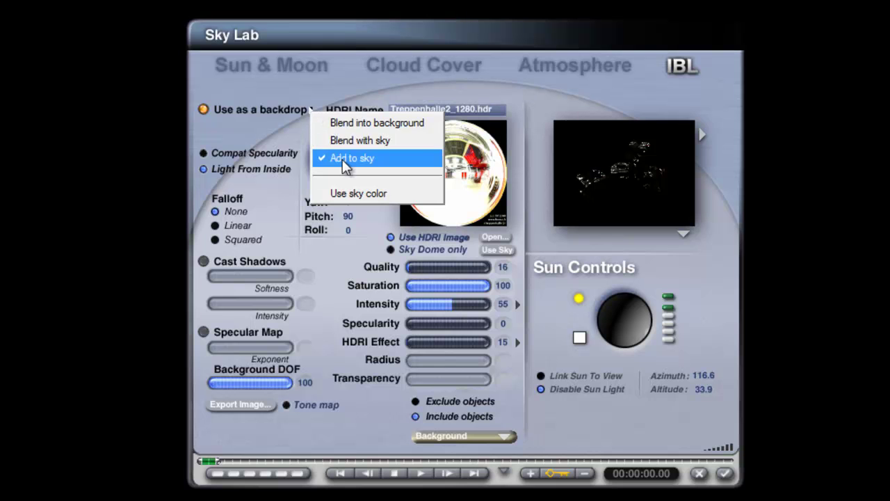
pyautogui.click(338, 122)
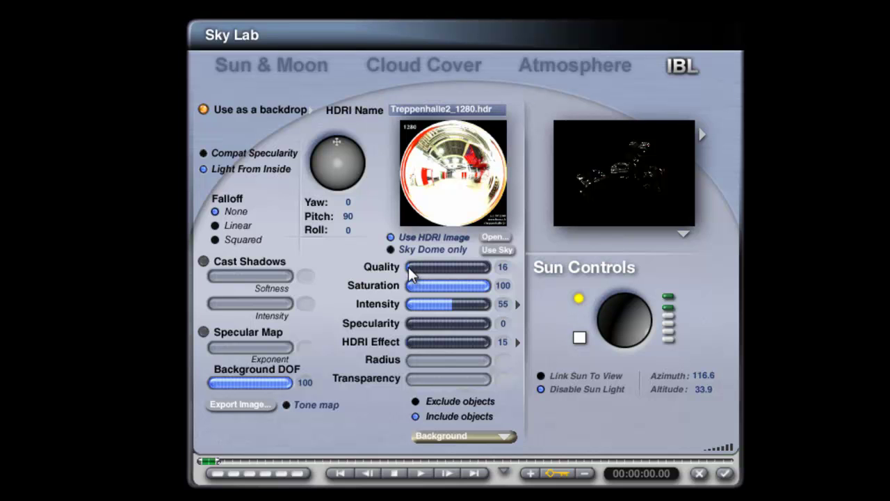
pyautogui.click(514, 306)
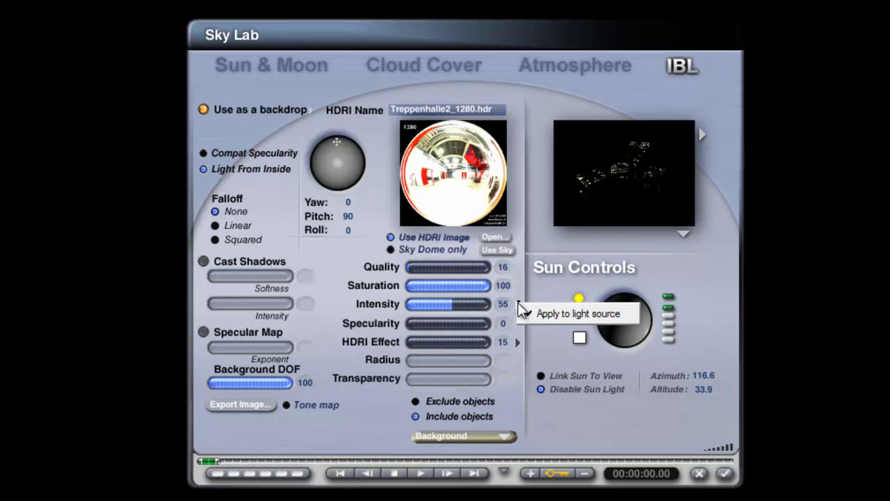
pyautogui.click(563, 305)
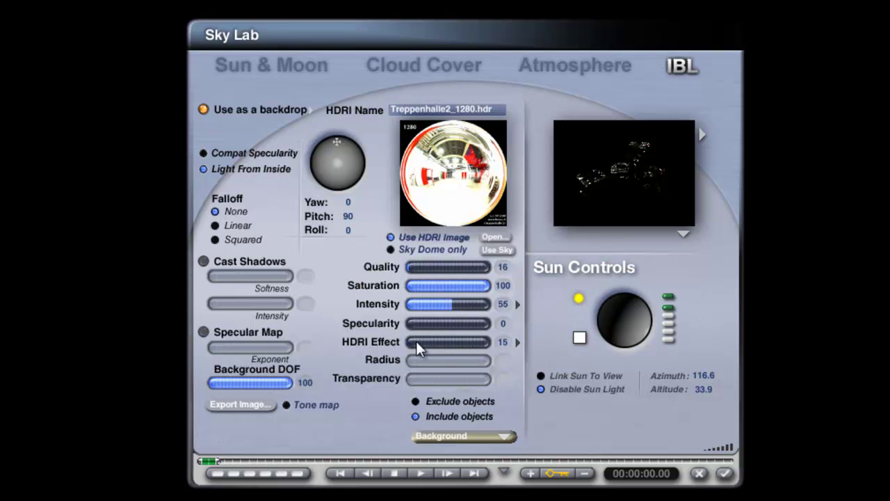
pyautogui.click(517, 342)
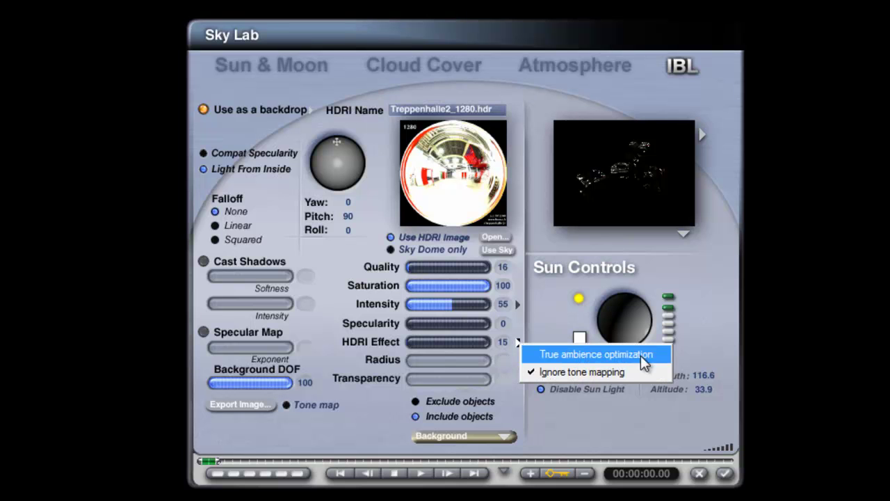
pyautogui.click(692, 352)
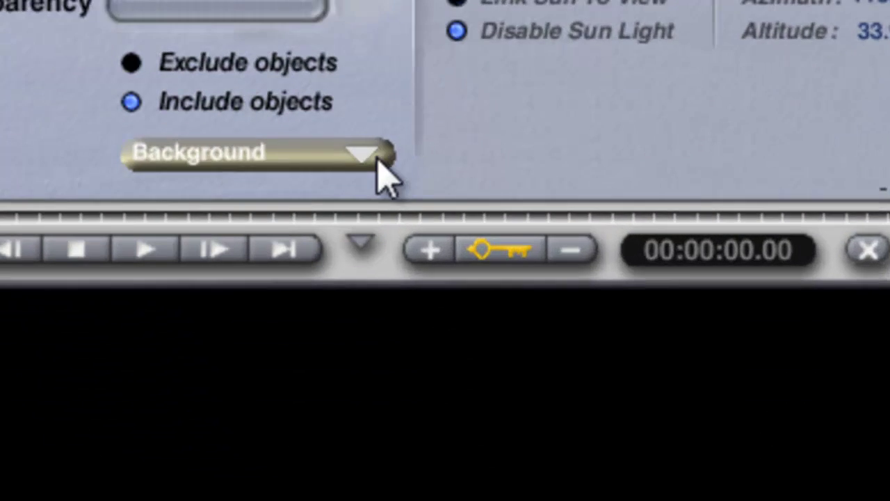
pyautogui.click(508, 437)
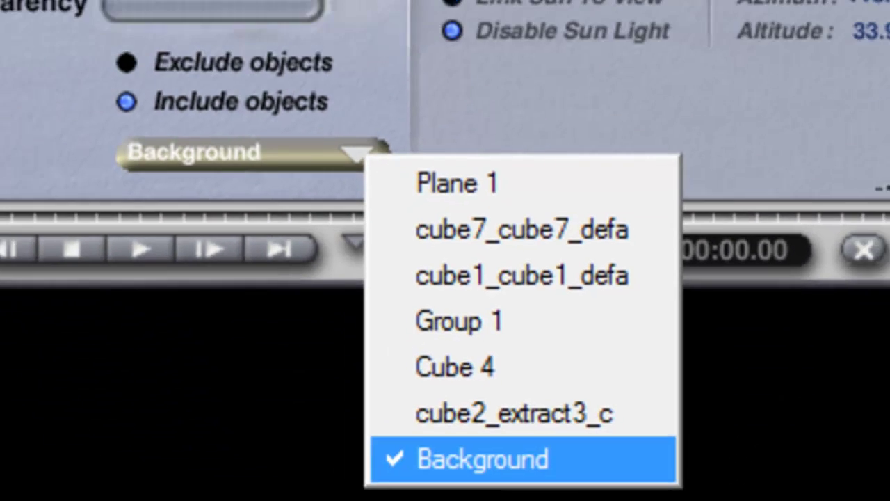
pyautogui.click(533, 453)
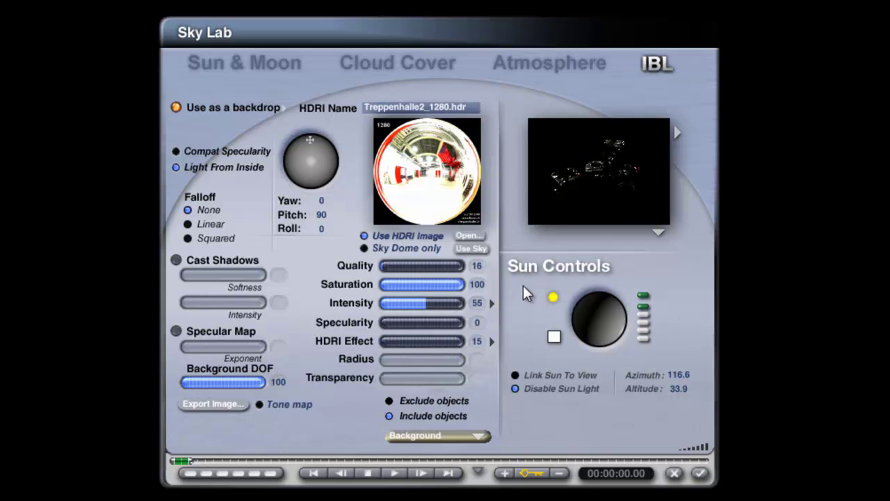
pyautogui.click(698, 473)
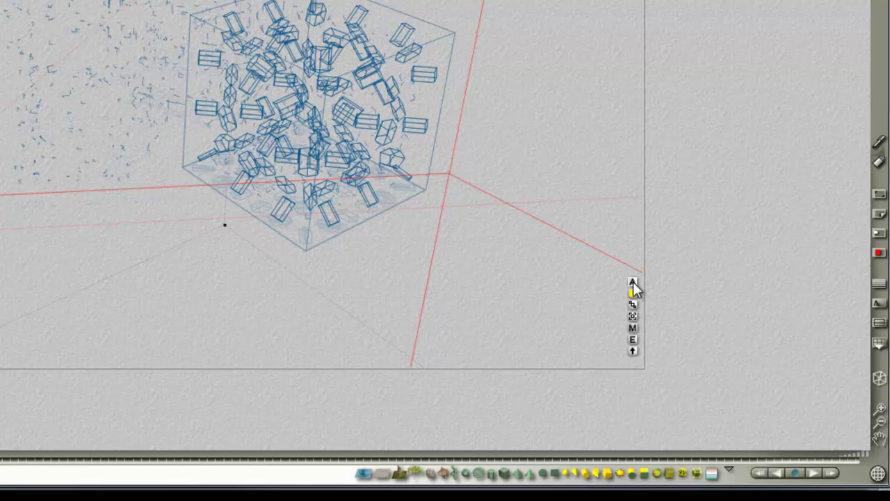
# Check the Background light's object name, its included objects and its procedural gel material
pyautogui.click(633, 283)
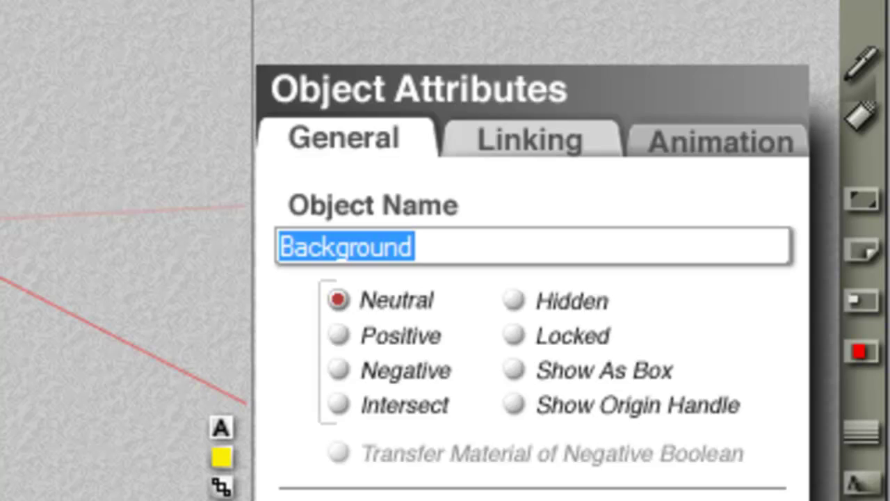
pyautogui.press('Return')
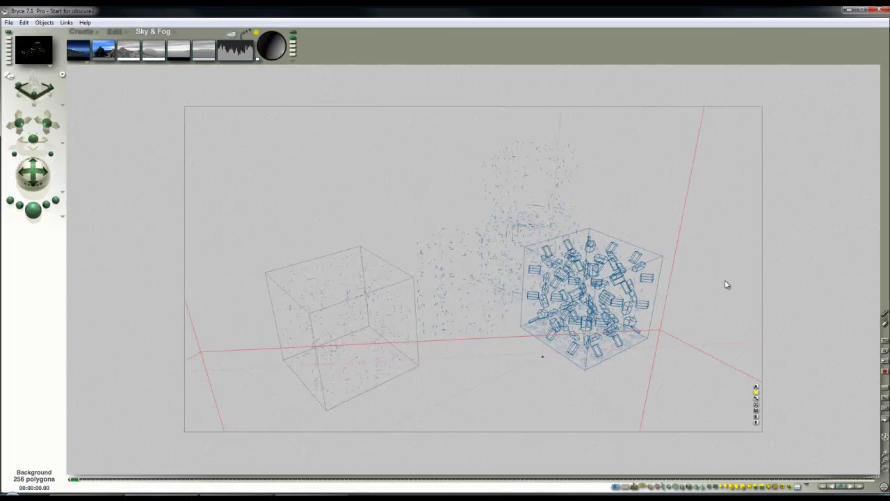
pyautogui.click(755, 416)
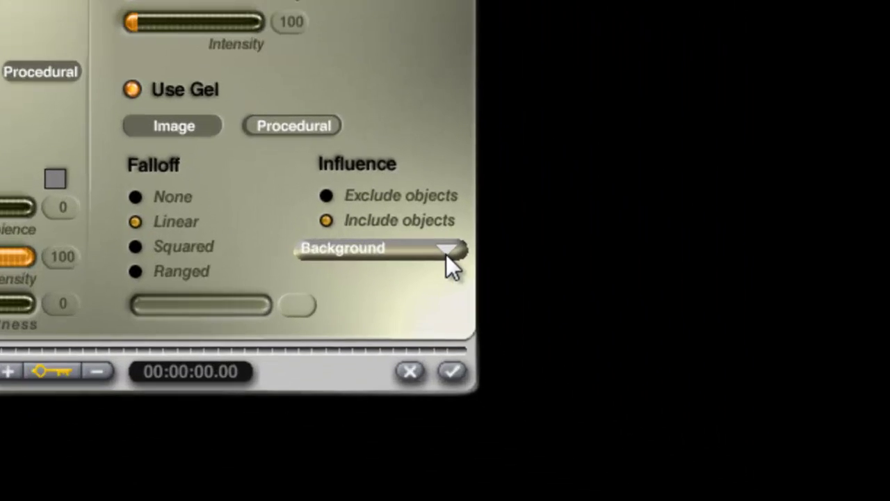
pyautogui.click(742, 399)
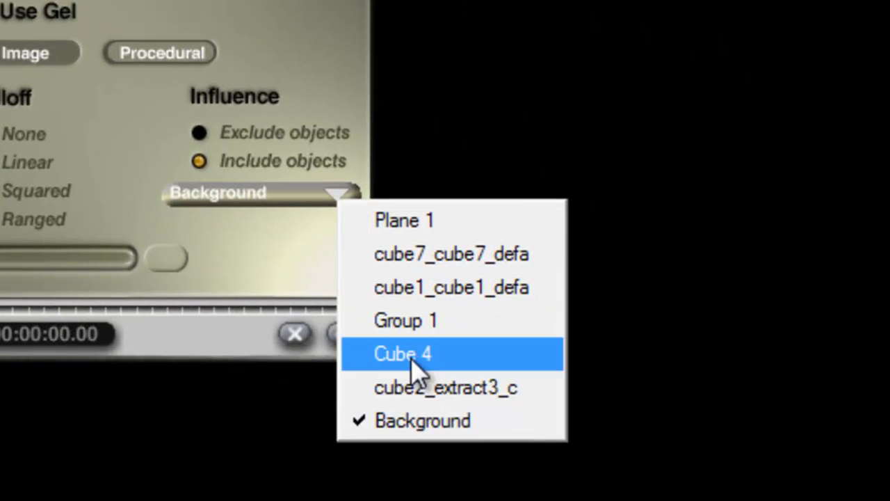
pyautogui.click(426, 421)
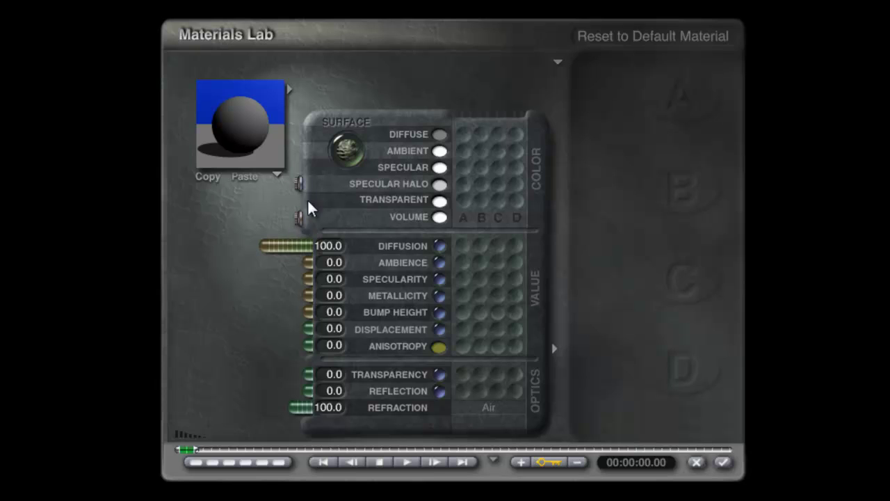
pyautogui.click(725, 463)
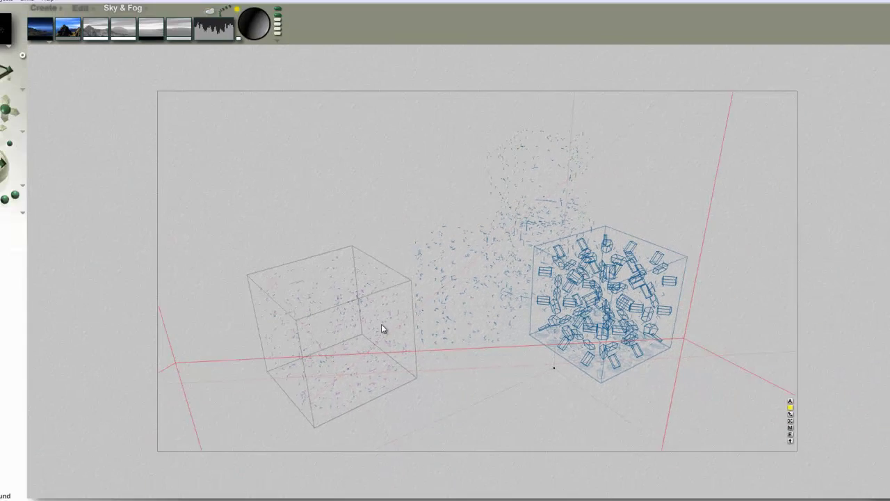